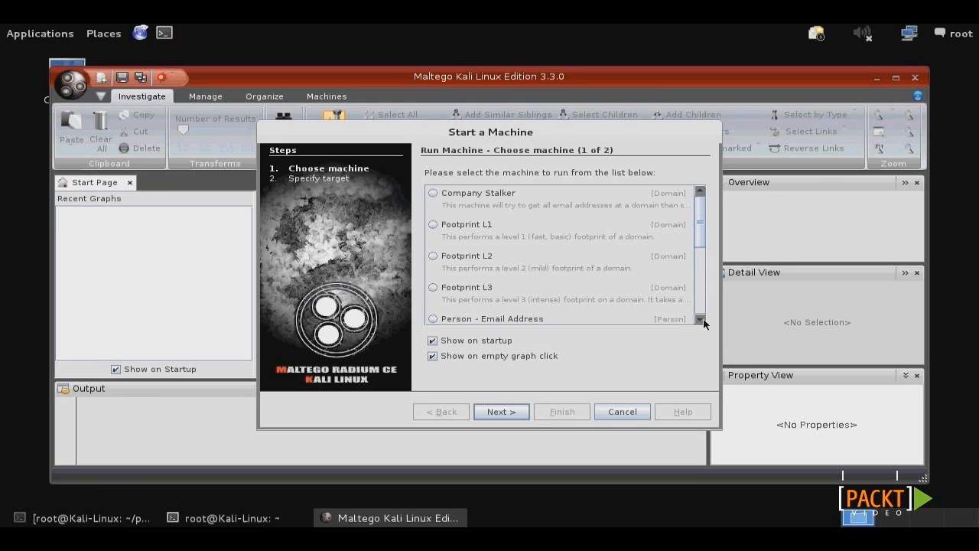
Step: Dismiss the machine startup wizard and create a new blank graph
click(624, 414)
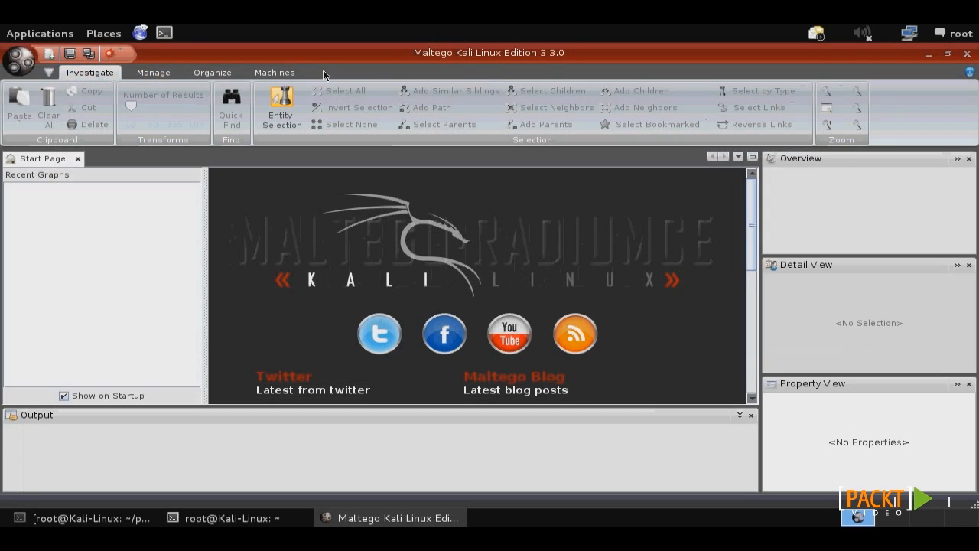
click(19, 60)
click(44, 88)
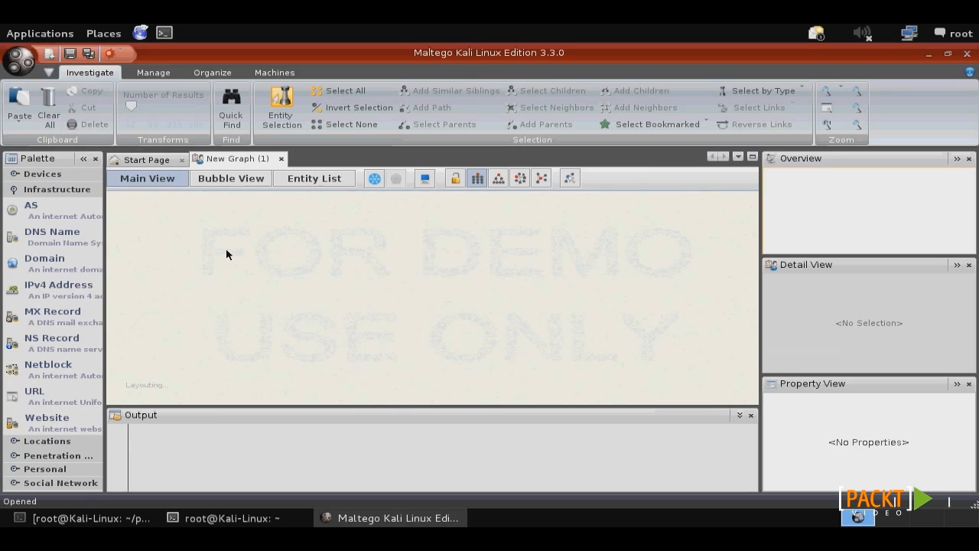
Step: Add a DNS Name entity from the Infrastructure category to the middle of the new graph
click(50, 190)
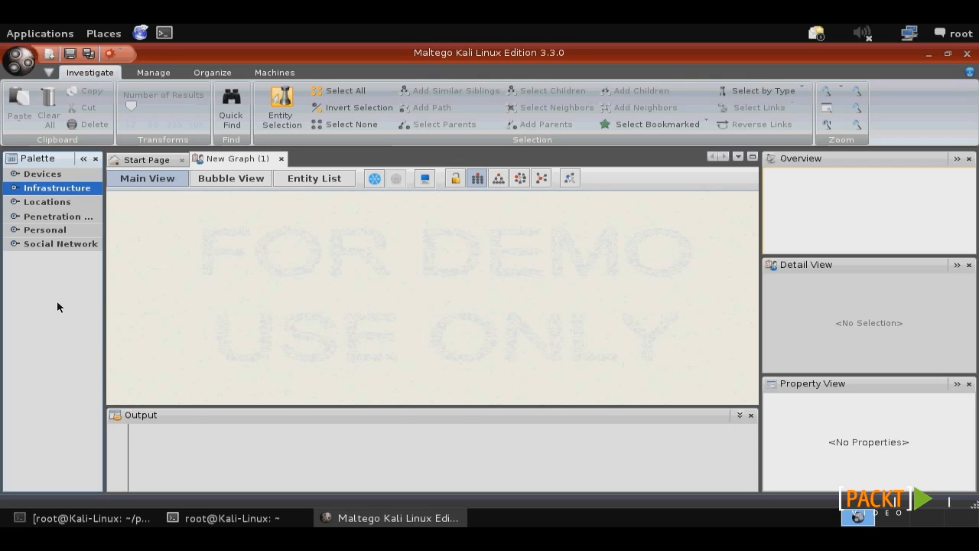
click(87, 190)
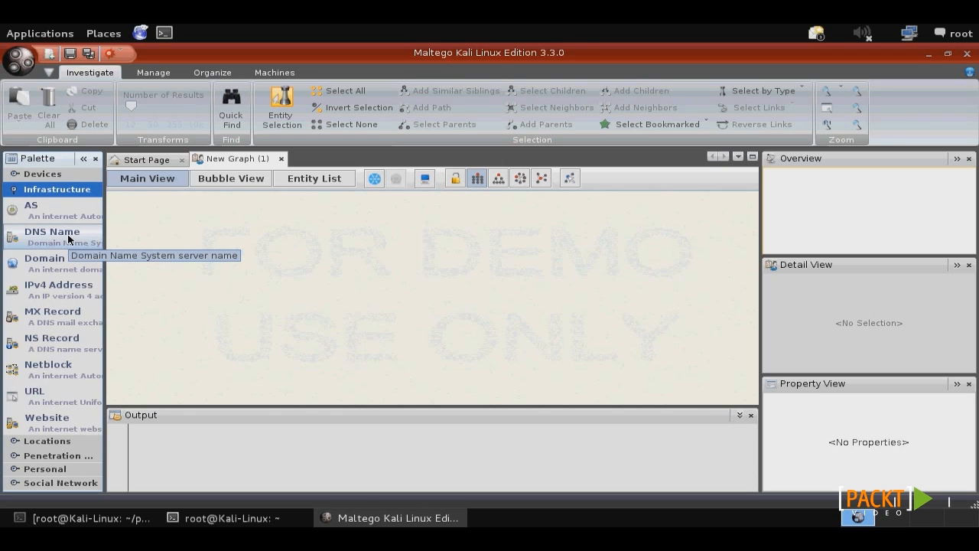
drag(69, 239, 435, 266)
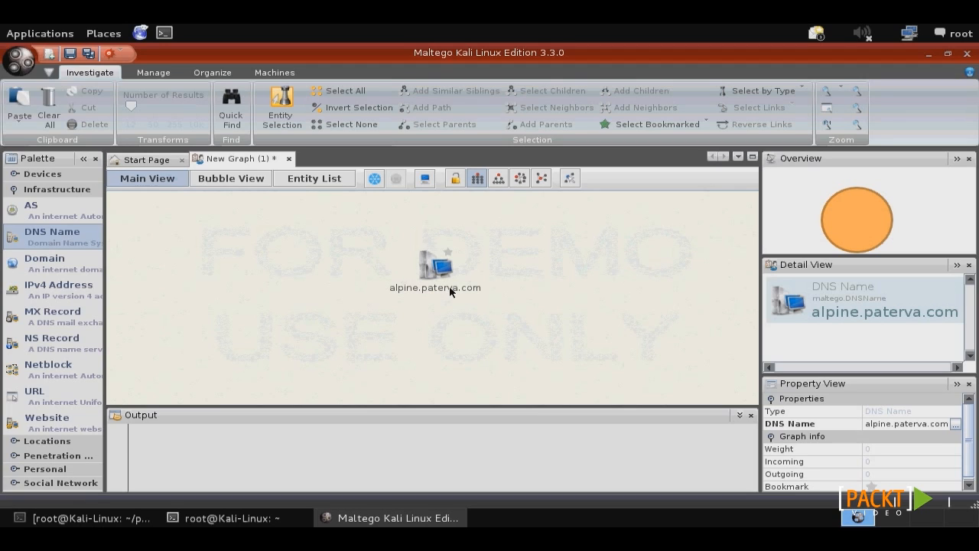
double_click(449, 289)
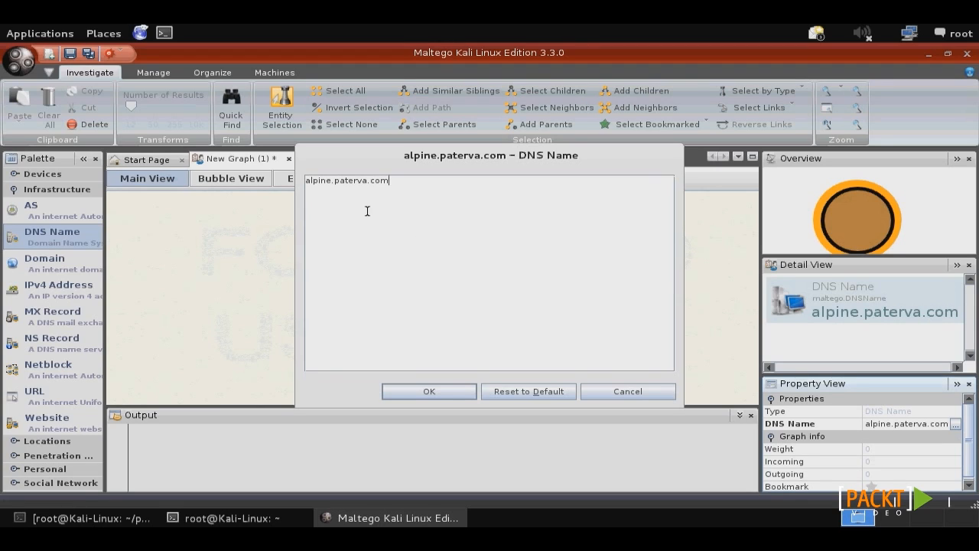
drag(306, 181, 390, 182)
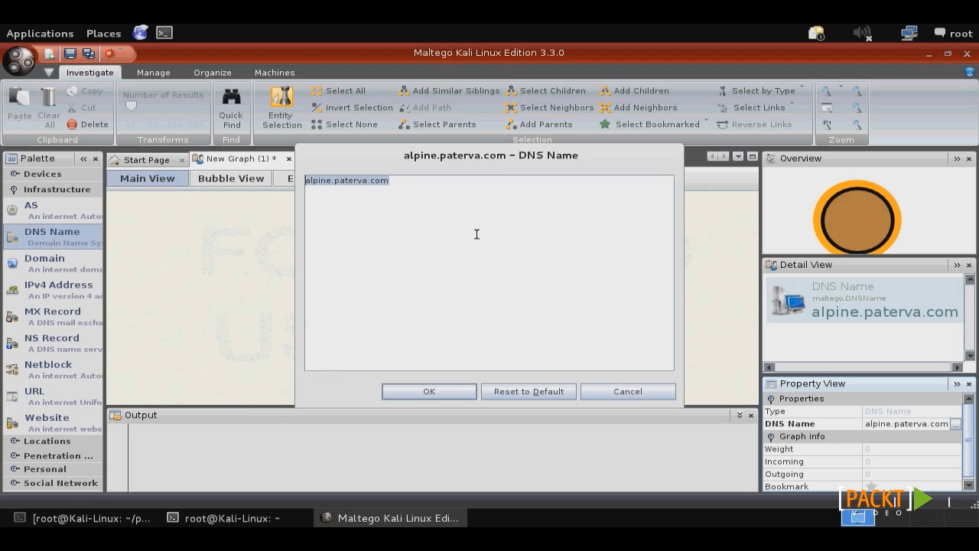
text(google.com)
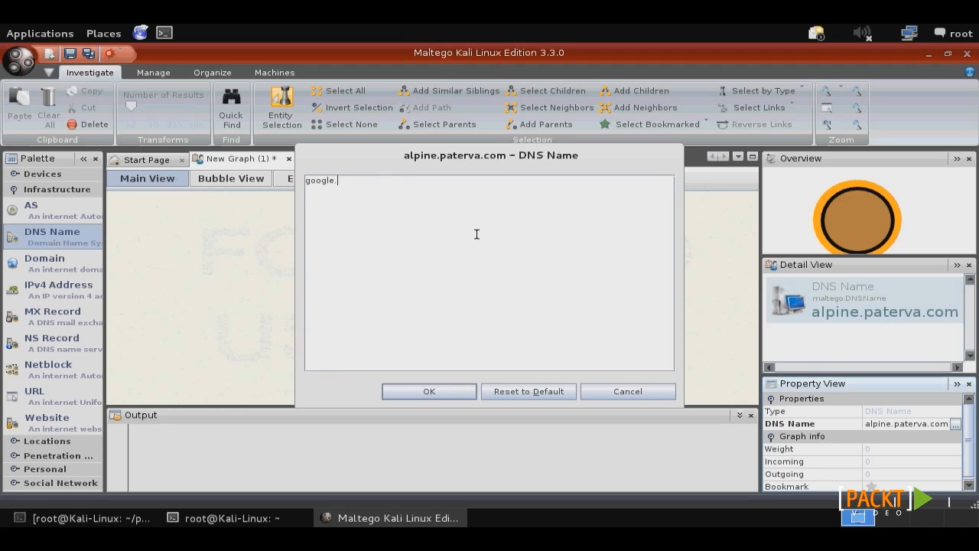
click(627, 392)
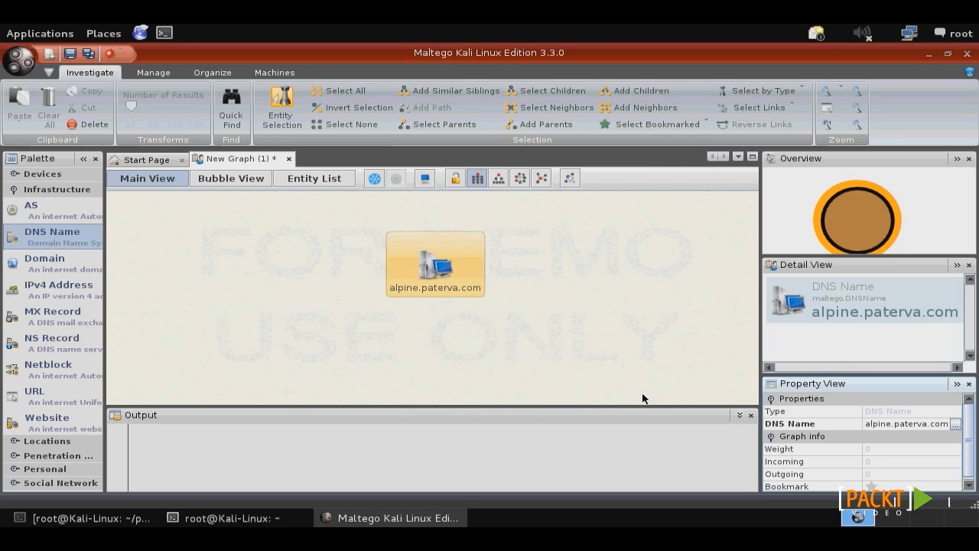
Step: Run the To Domains [DNS] transform on the alpine.paterva.com entity
right_click(438, 264)
mouse_move(467, 275)
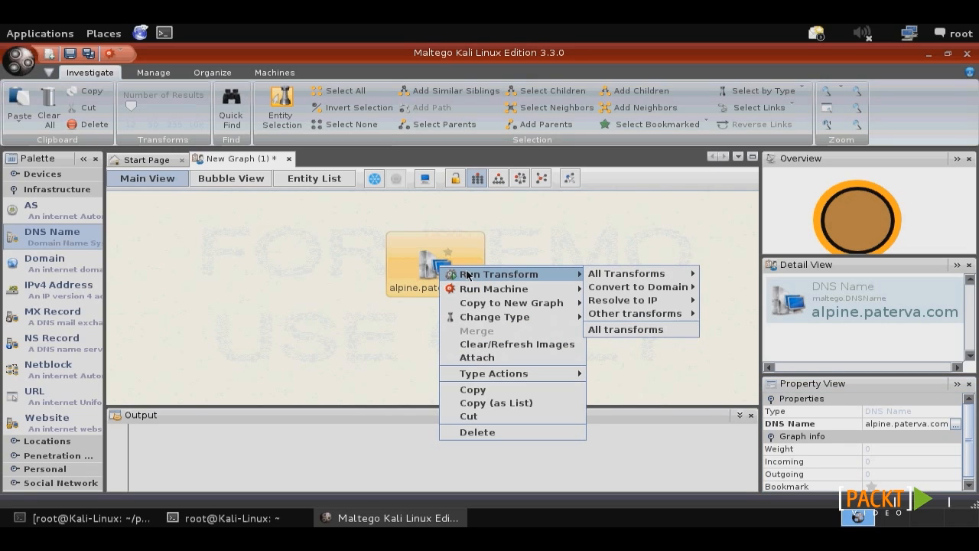
mouse_move(591, 275)
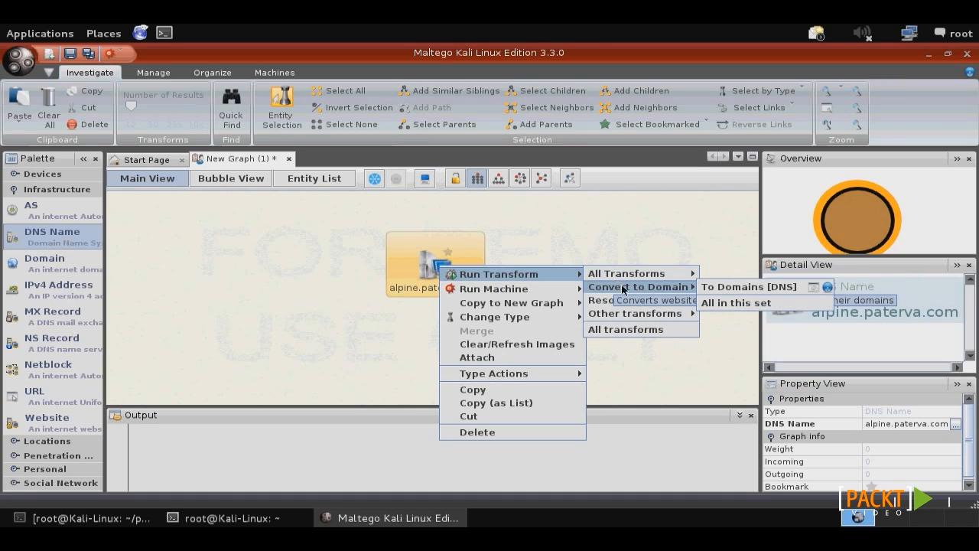
mouse_move(644, 300)
mouse_move(673, 288)
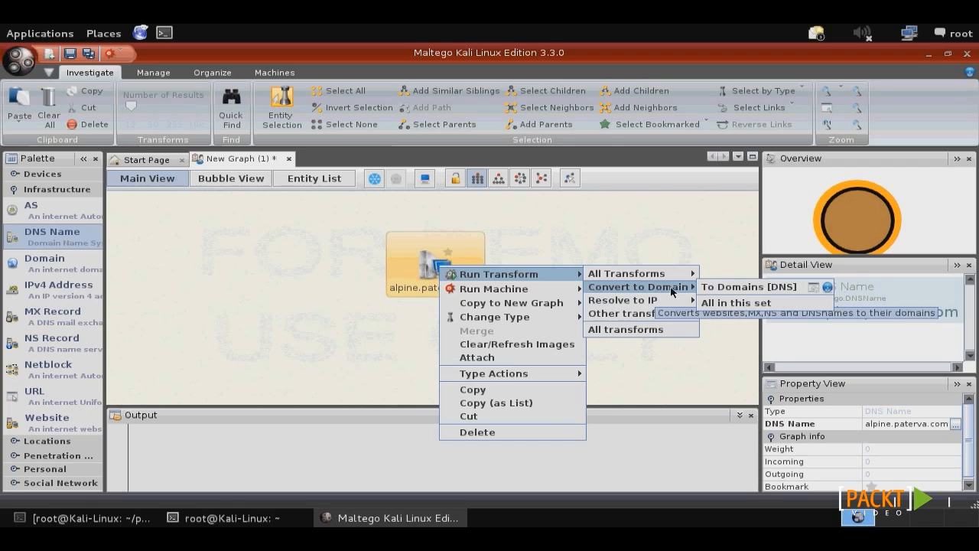
click(747, 286)
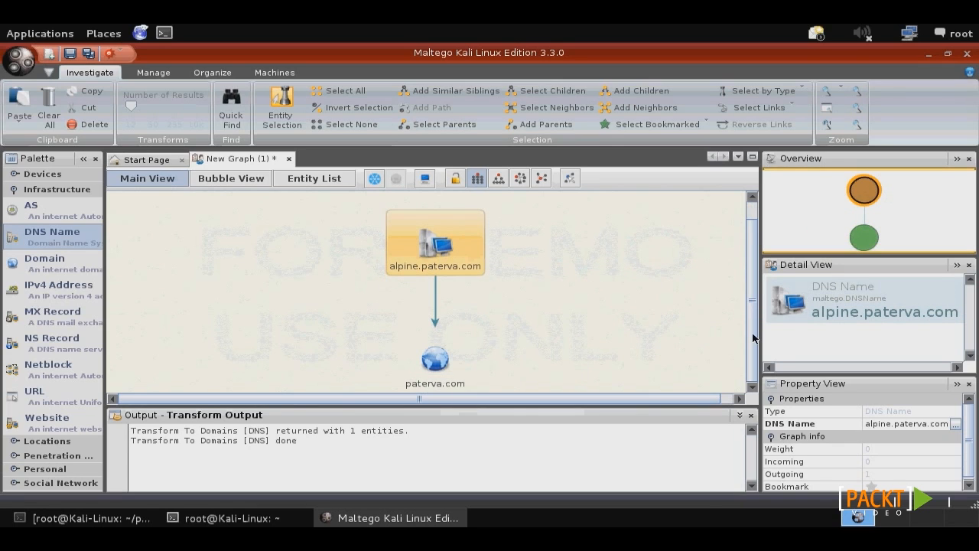
Step: Run the To DNS Name - MX (mail server) transform on the paterva.com domain
click(440, 359)
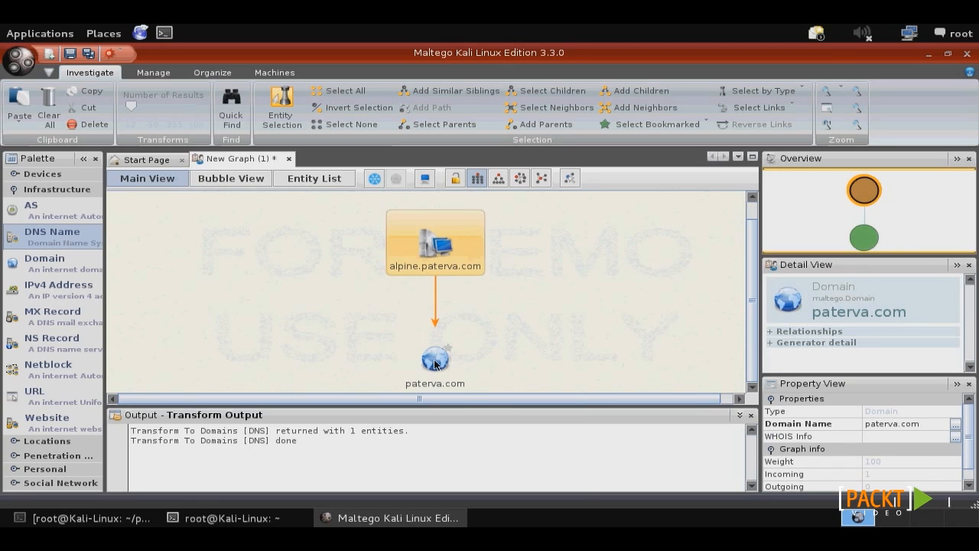
right_click(435, 364)
mouse_move(452, 363)
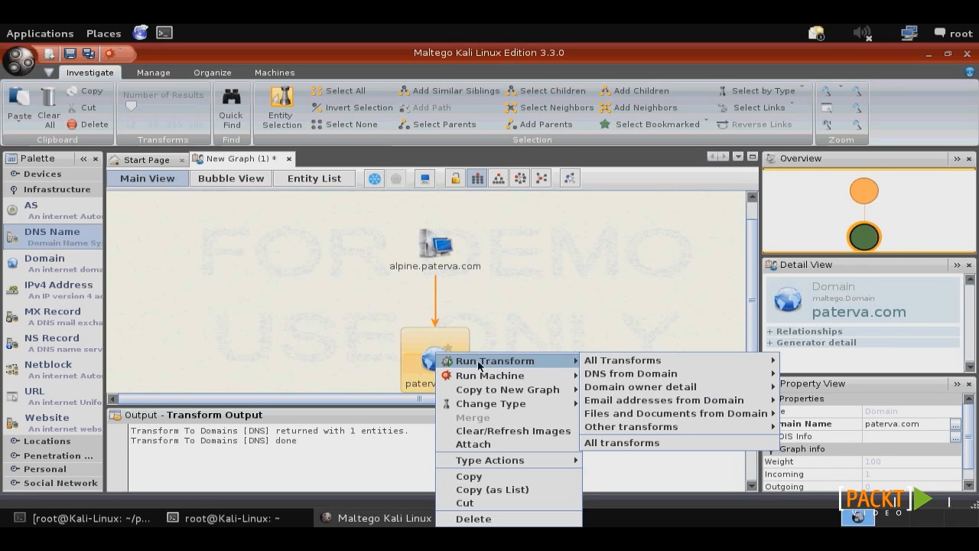
mouse_move(648, 363)
mouse_move(666, 375)
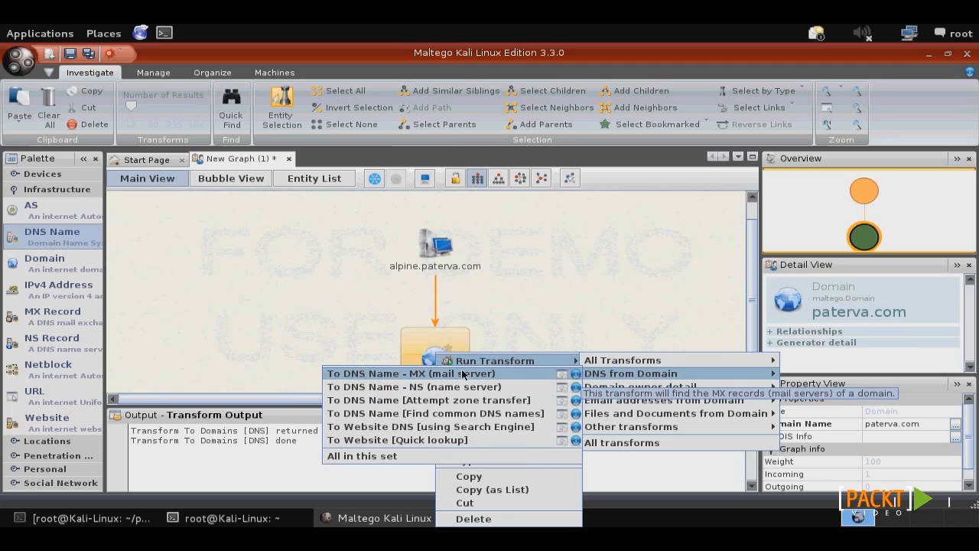
click(442, 373)
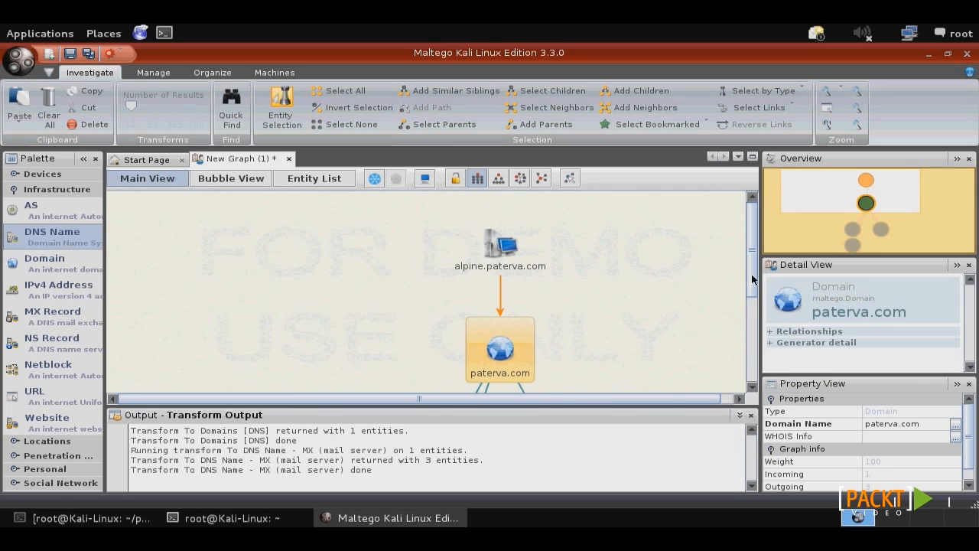
Step: Run the To DNS Name - NS (name server) transform on the paterva.com domain
drag(753, 277, 752, 321)
right_click(493, 255)
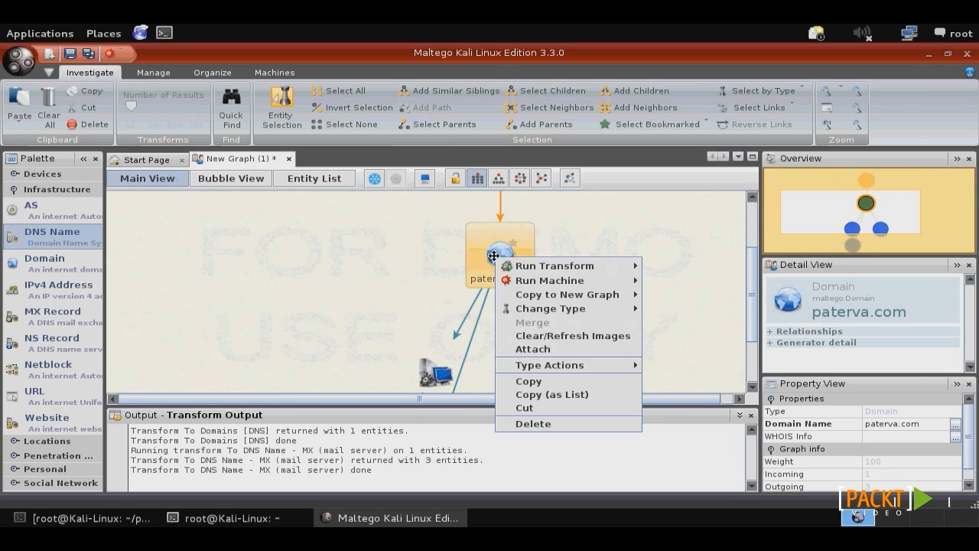
mouse_move(669, 276)
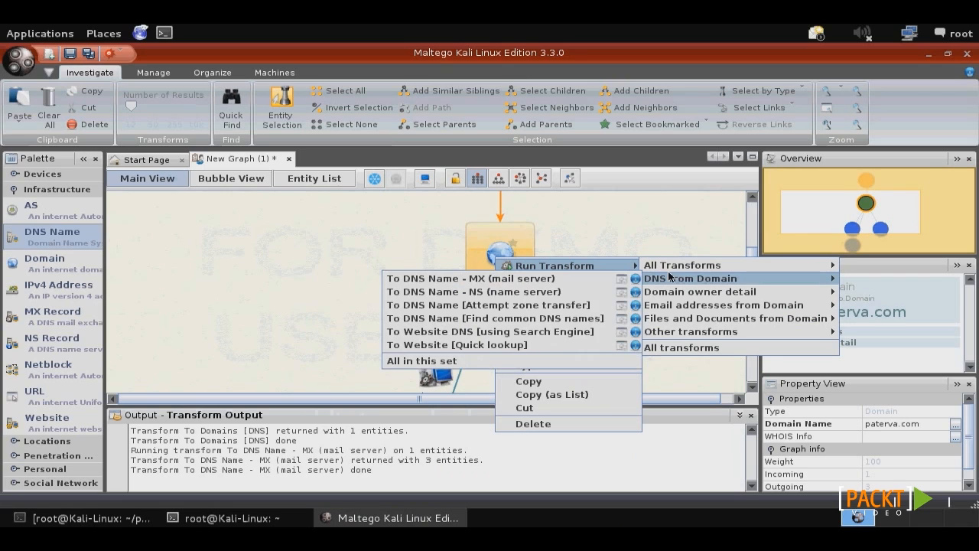
click(579, 294)
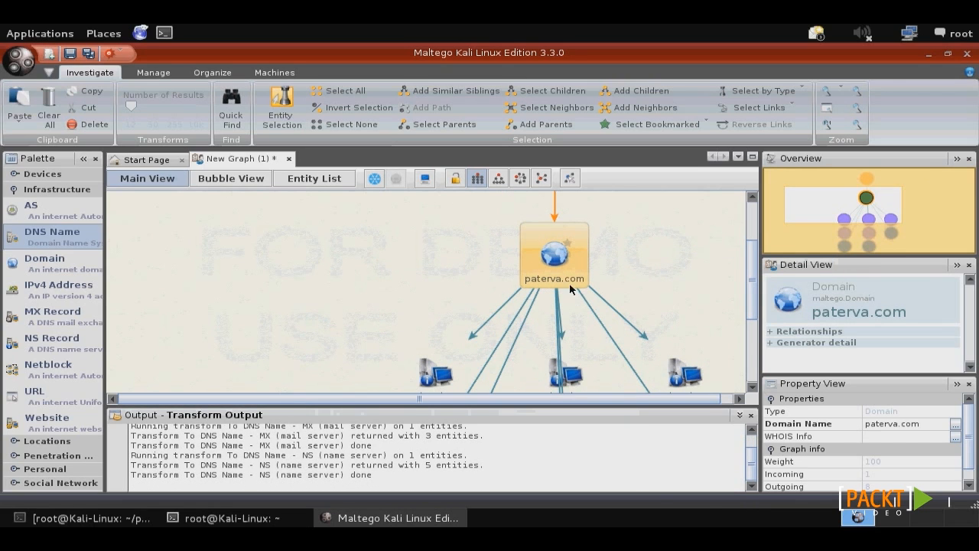
Step: Run the To DNS Name [Find common DNS names] transform on the paterva.com domain
right_click(556, 255)
mouse_move(585, 267)
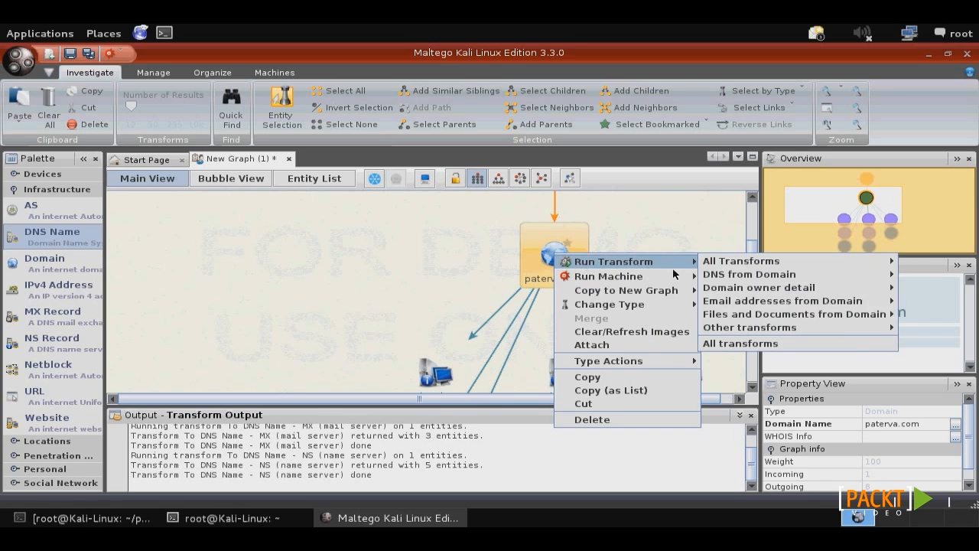
mouse_move(719, 274)
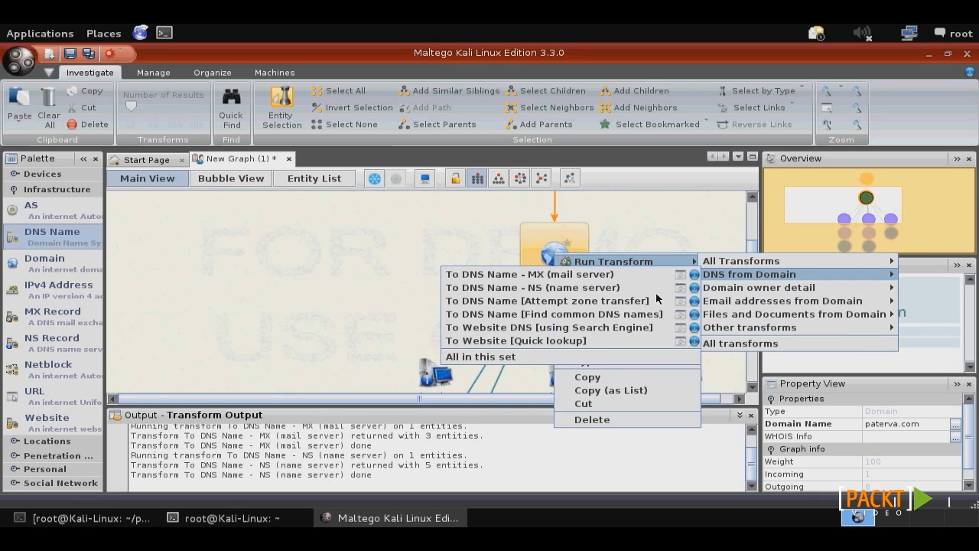
click(618, 315)
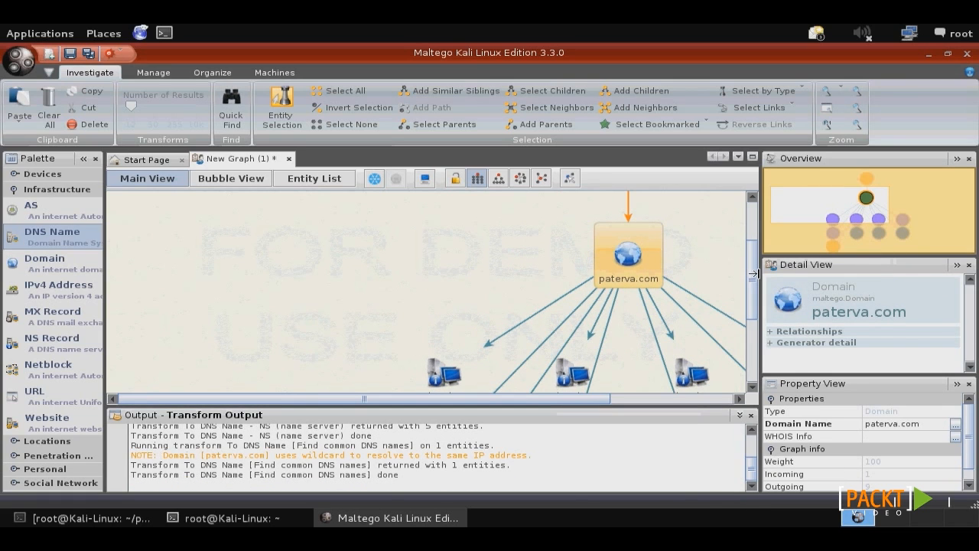
Step: Resolve the alt2.aspmx.l.google.com mail server to its IP with the To IP Address [DNS] transform
drag(753, 273, 747, 343)
drag(489, 399, 630, 413)
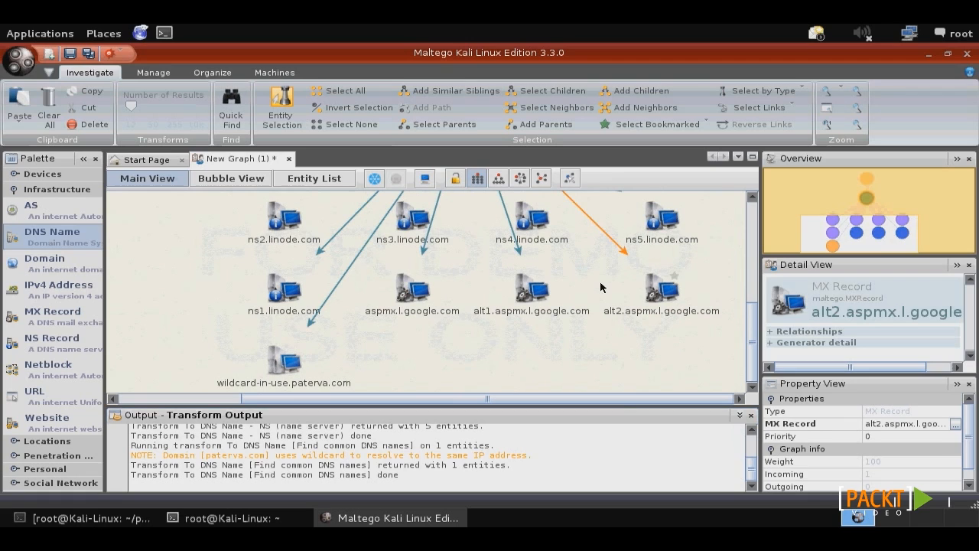
scroll(600, 287, up, 1)
scroll(600, 287, down, 2)
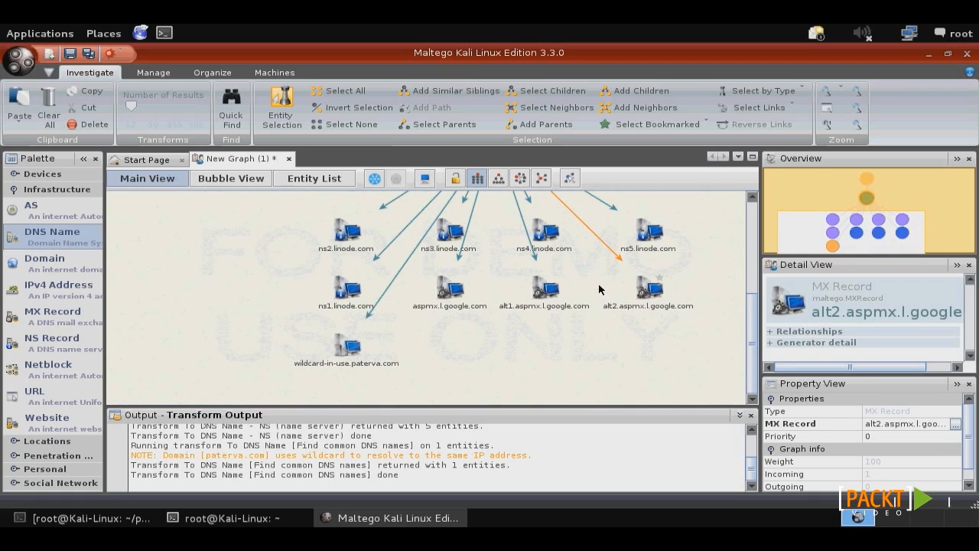
mouse_move(754, 343)
mouse_down()
mouse_move(746, 306)
mouse_move(748, 342)
mouse_up()
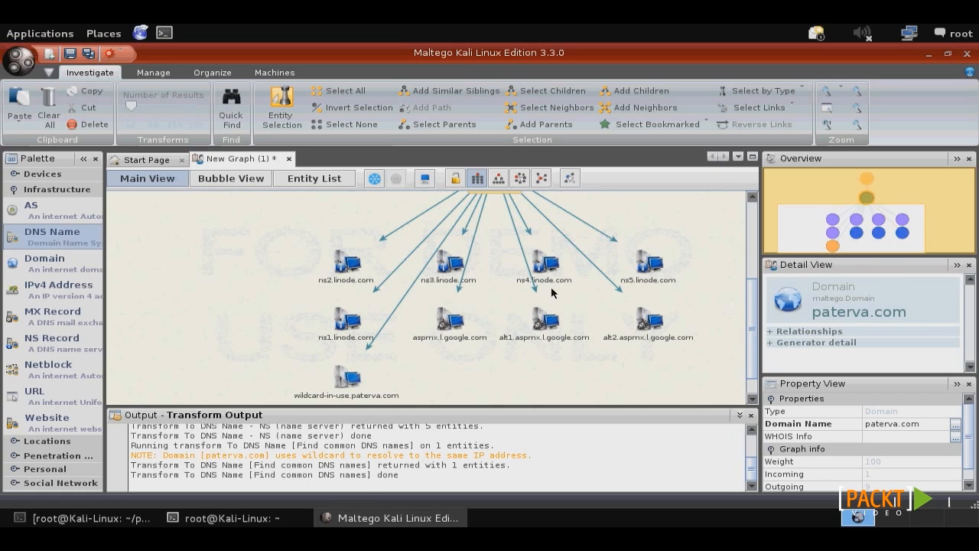
click(593, 264)
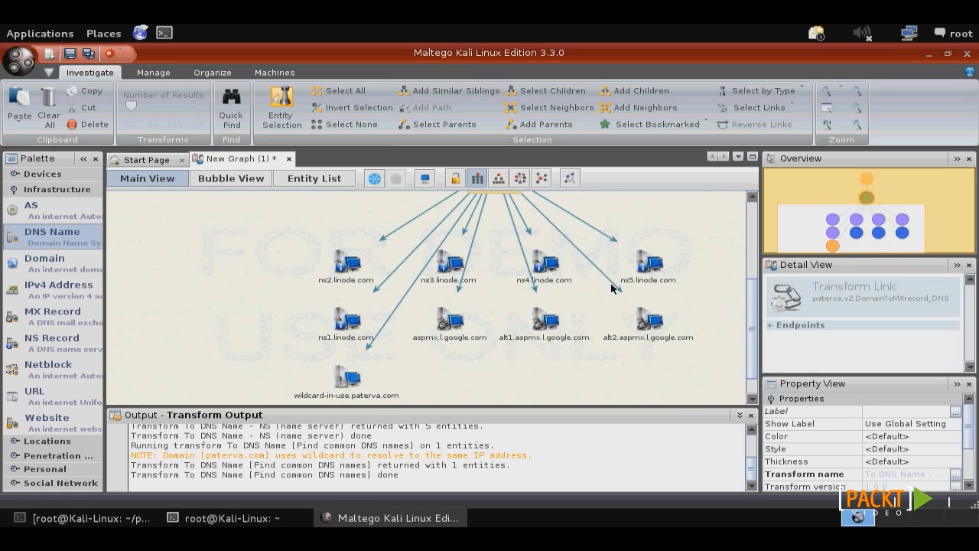
click(649, 321)
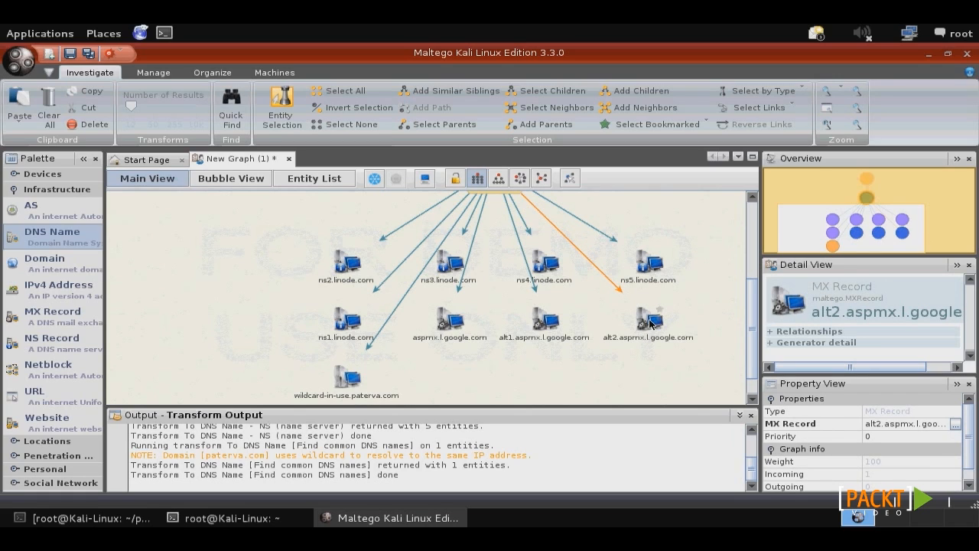
right_click(644, 326)
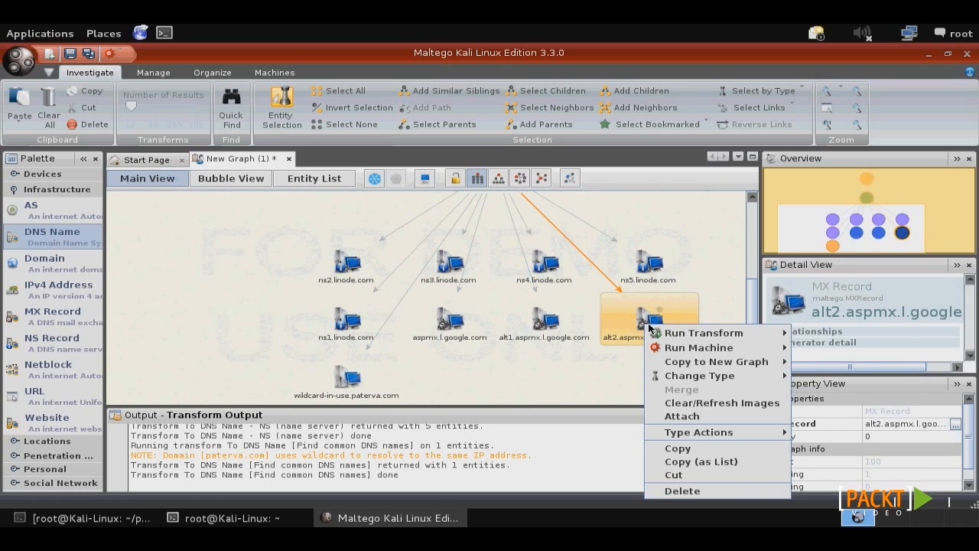
mouse_move(679, 334)
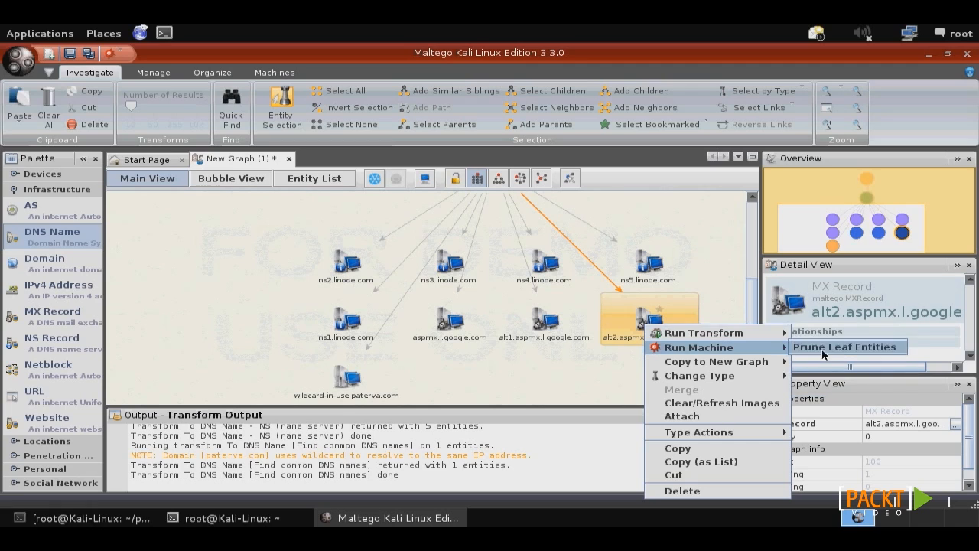
mouse_move(832, 359)
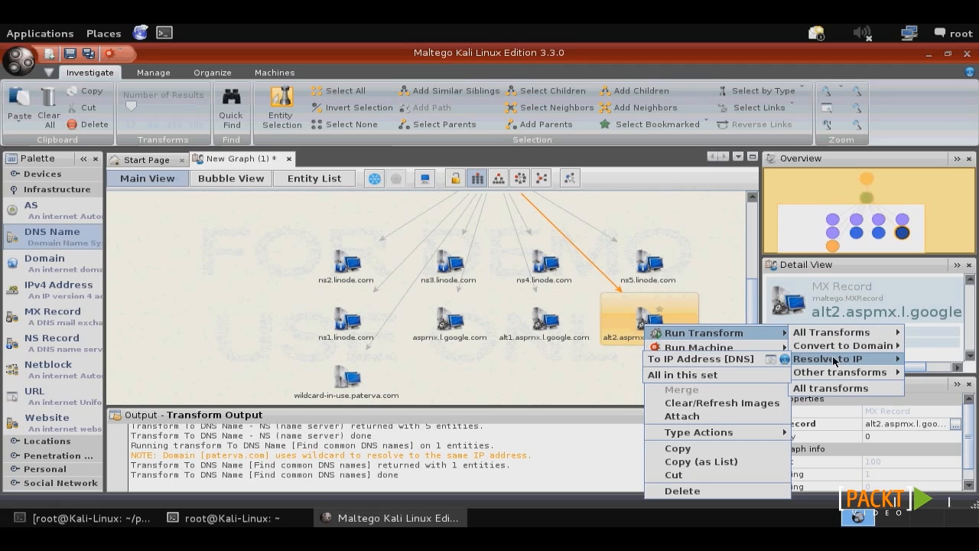
click(734, 361)
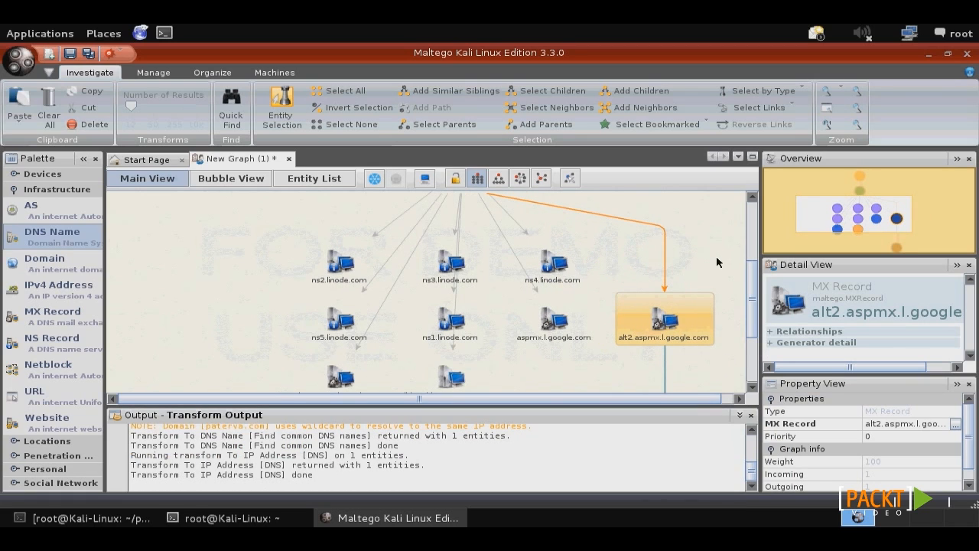
Step: Arrange the graph in the hierarchical, circular and organic layouts in turn to compare them
drag(753, 279, 743, 334)
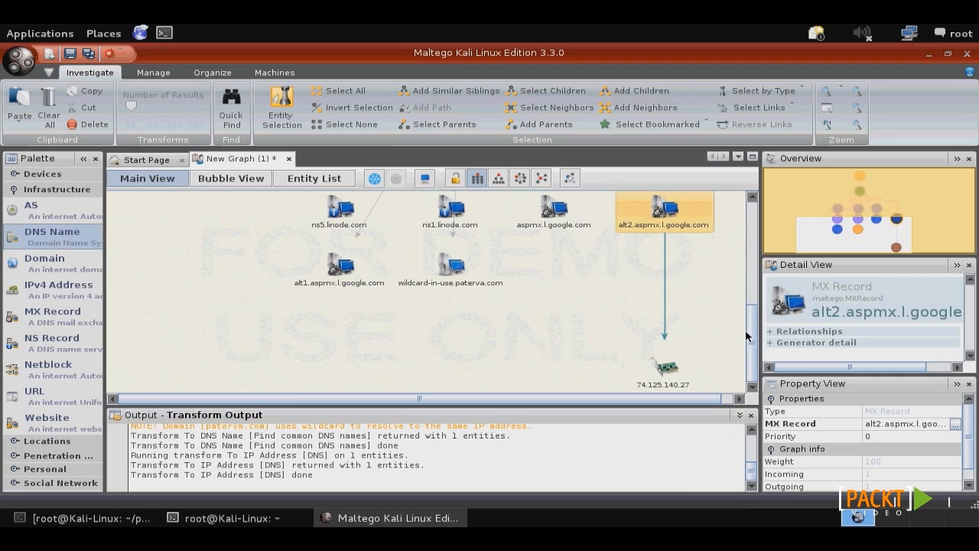
drag(746, 332, 749, 275)
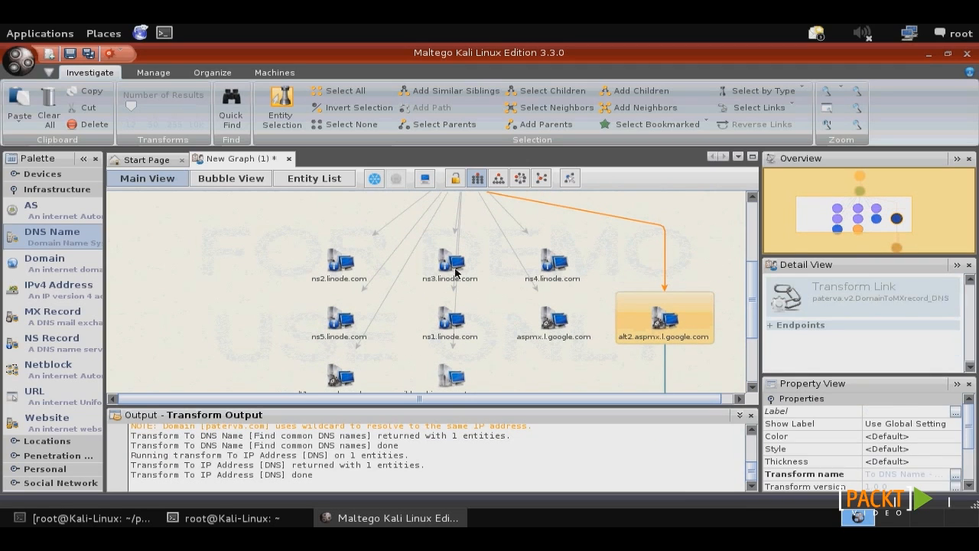
click(497, 181)
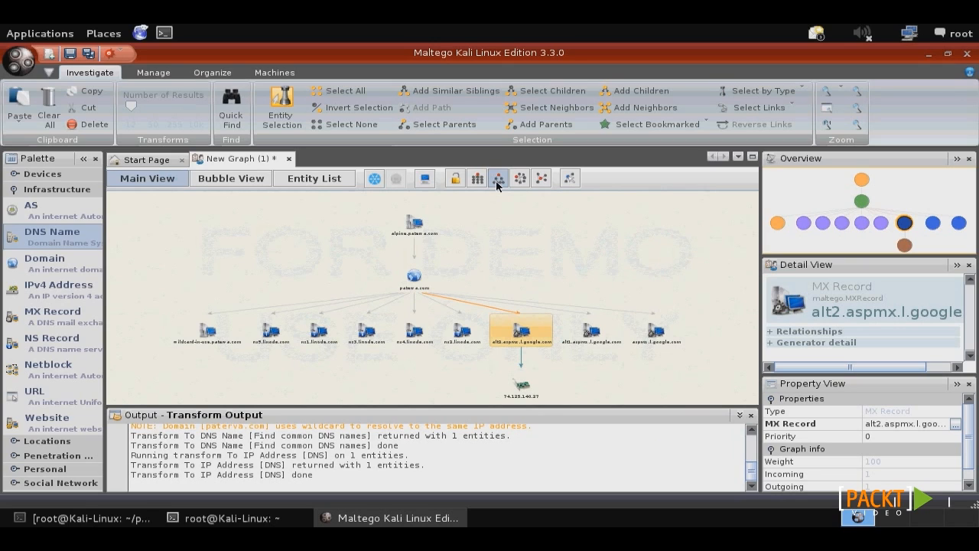
click(523, 185)
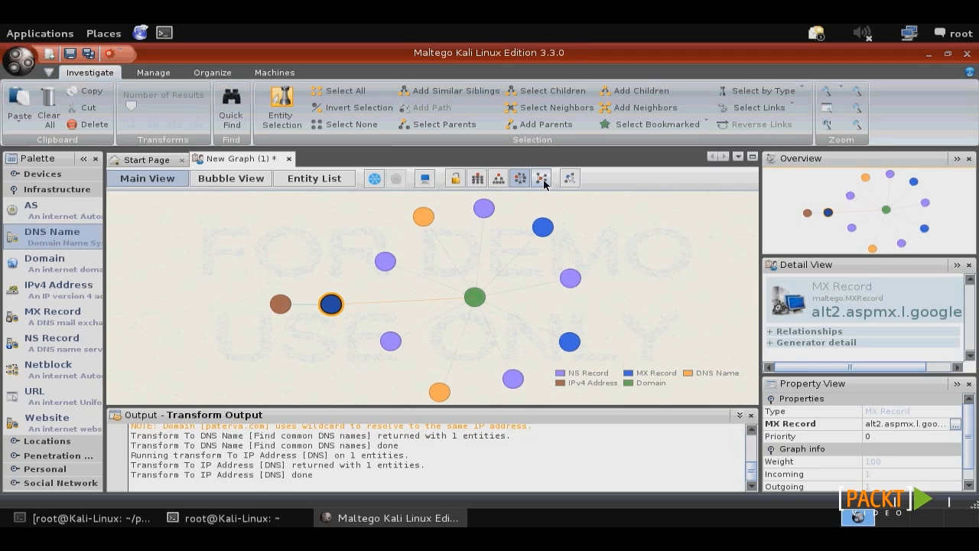
click(542, 181)
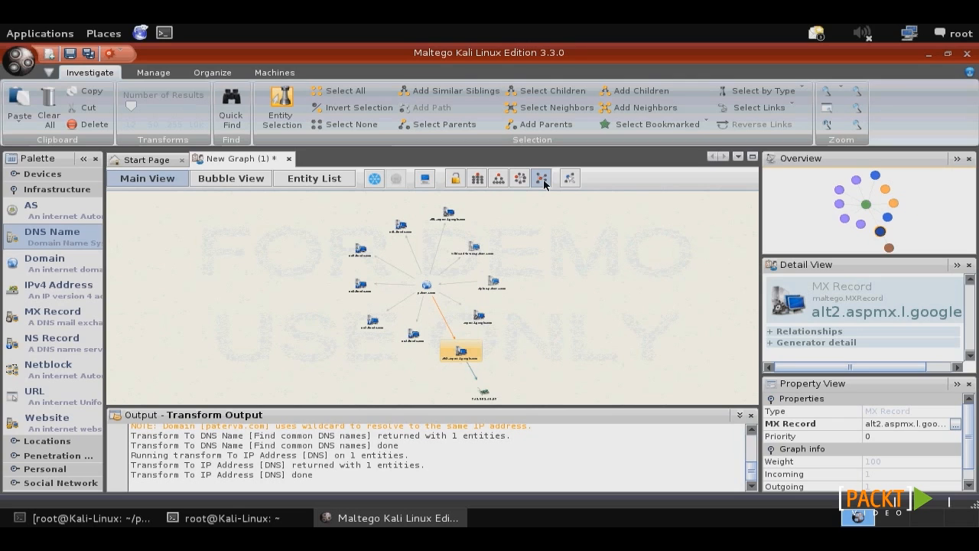
scroll(504, 293, up, 4)
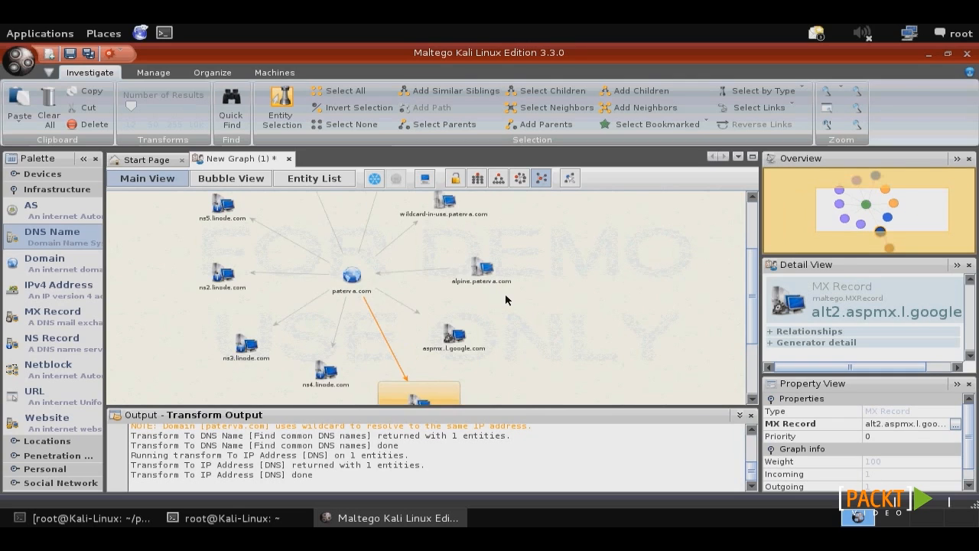
Step: View the graph as bubbles, then as an entity list, and select the aspmx.l.google.com record there
click(220, 185)
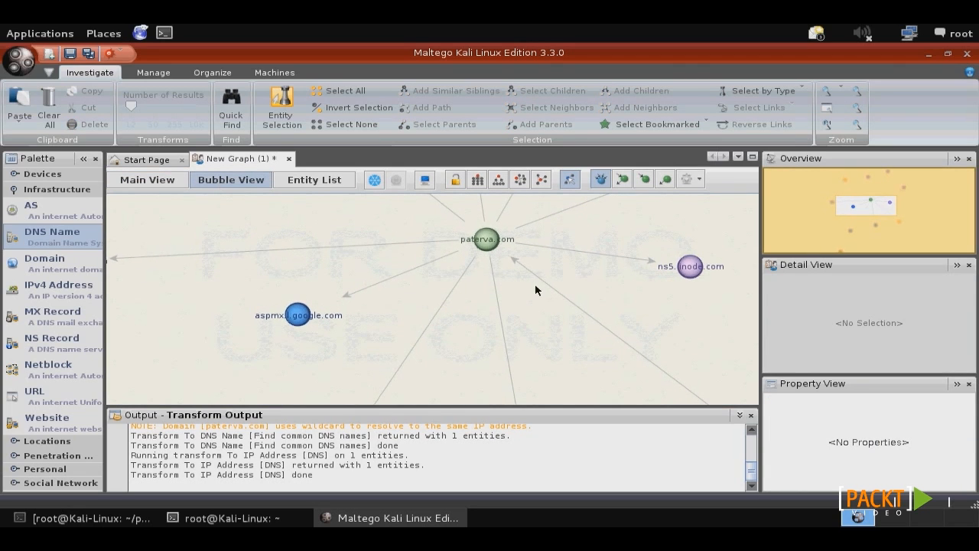
click(336, 184)
click(421, 240)
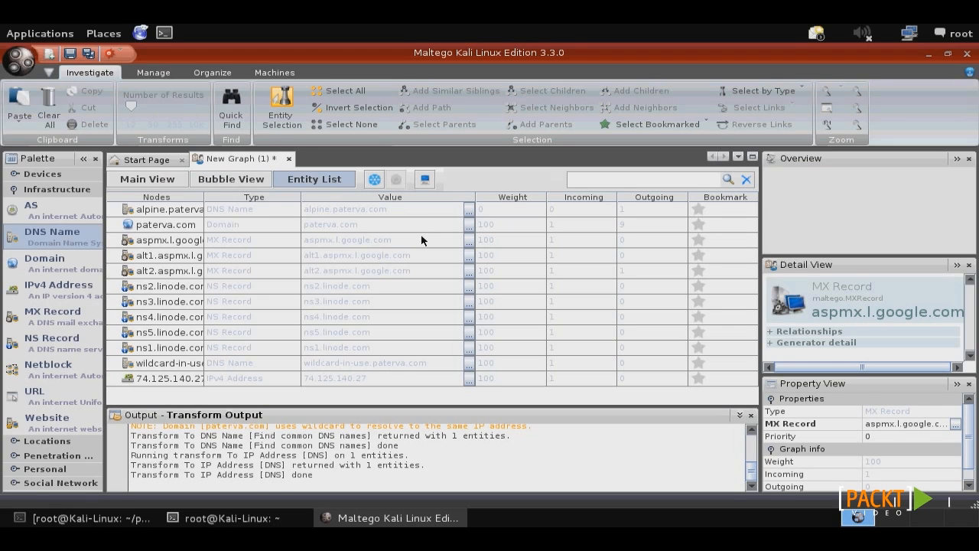